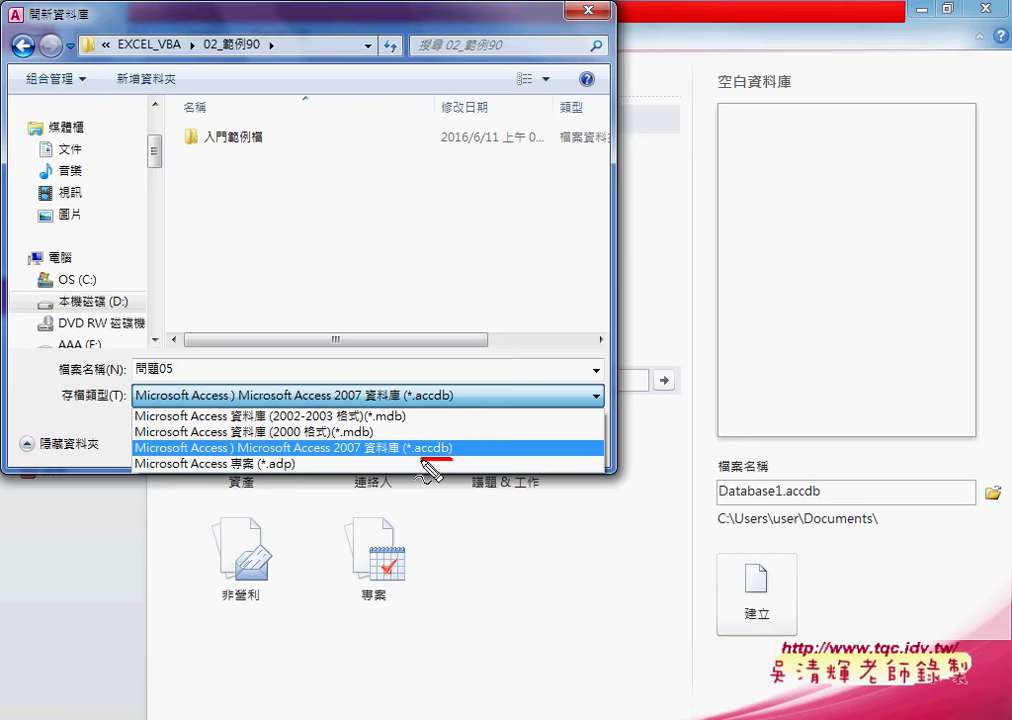
Confirm 問題05.accdb in the 02_範例90 folder as the new database file
{"action": "left_click_drag", "start_coordinate": [418, 449], "coordinate": [456, 458]}
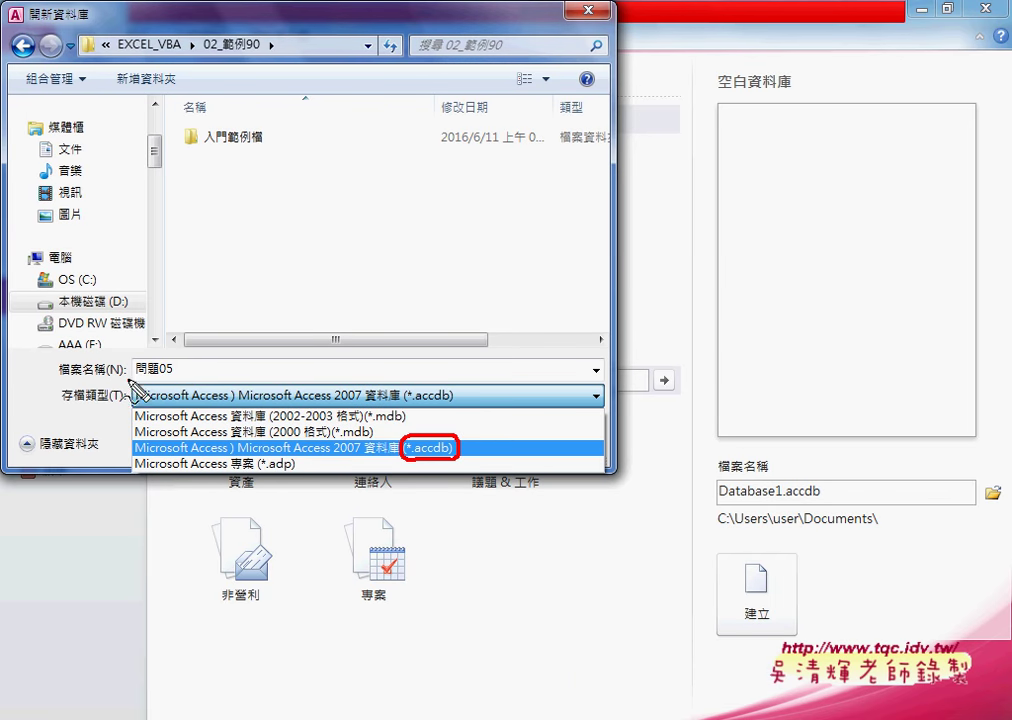
{"action": "left_click_drag", "start_coordinate": [128, 380], "coordinate": [170, 379]}
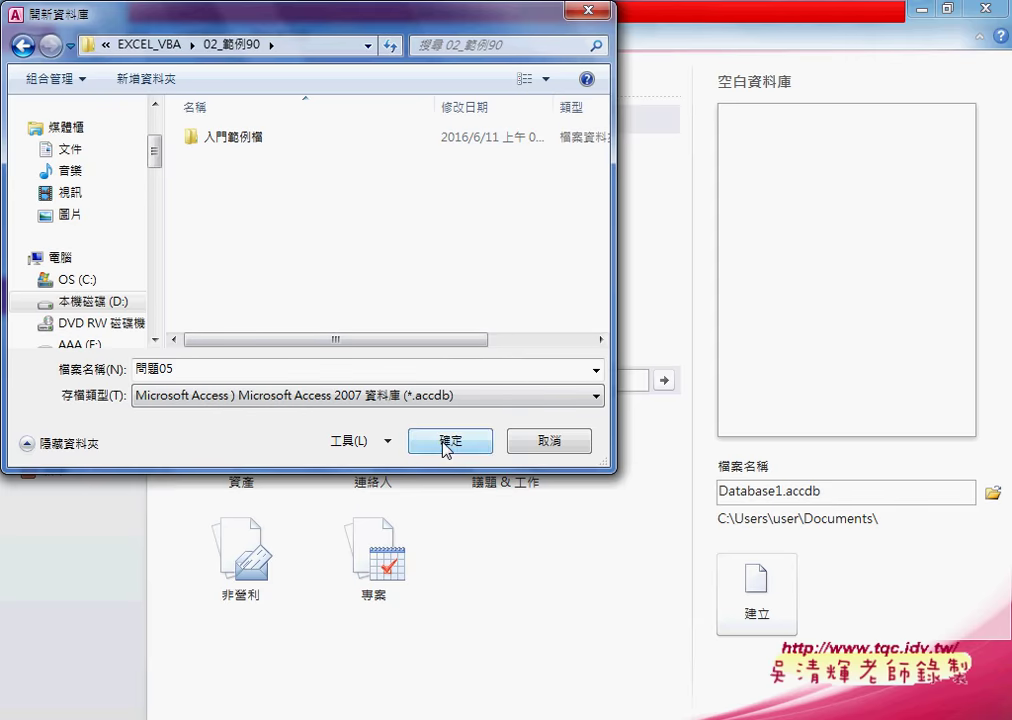
{"action": "left_click", "coordinate": [446, 446]}
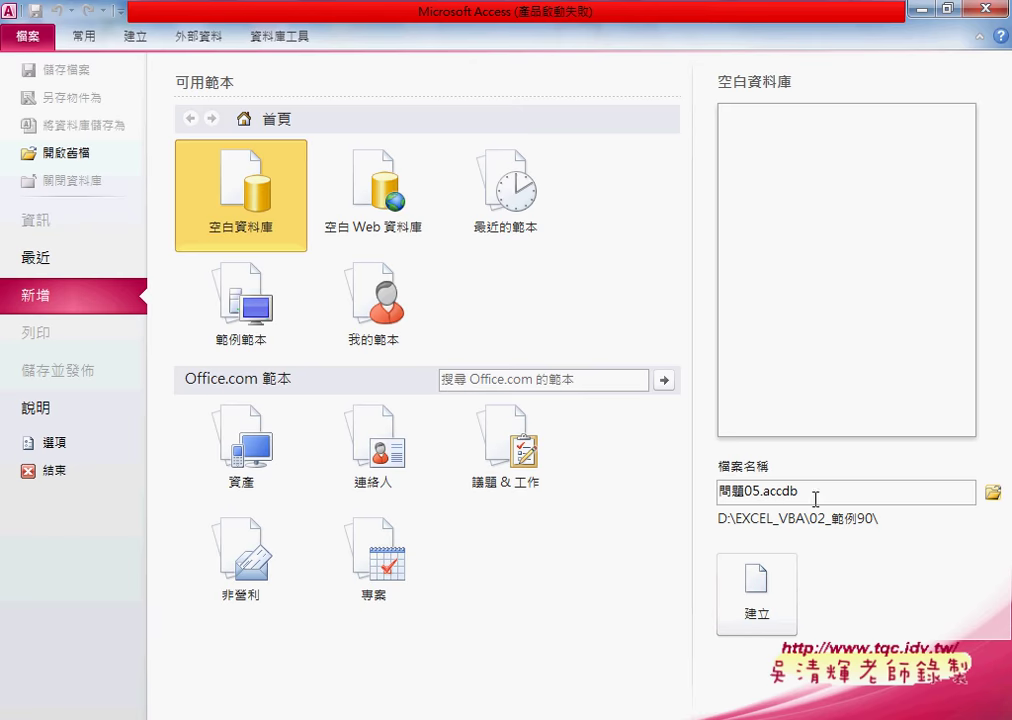
Create the 問題05 database, select 資料表1, check the Excel workbook, then return to Access
{"action": "left_click", "coordinate": [755, 610]}
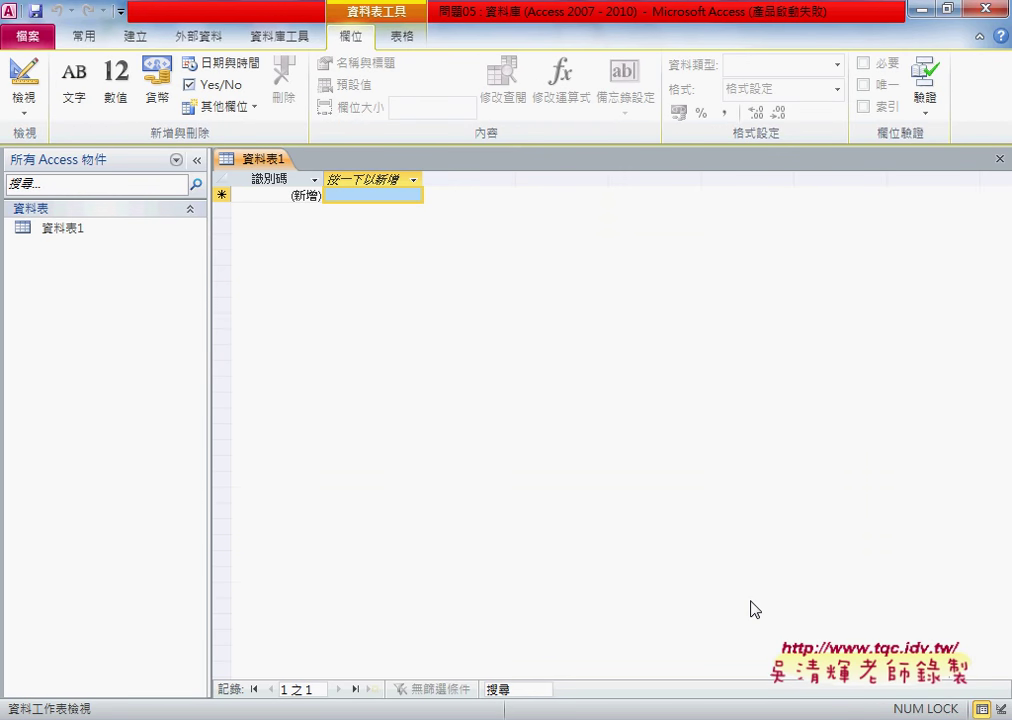
{"action": "left_click", "coordinate": [80, 241]}
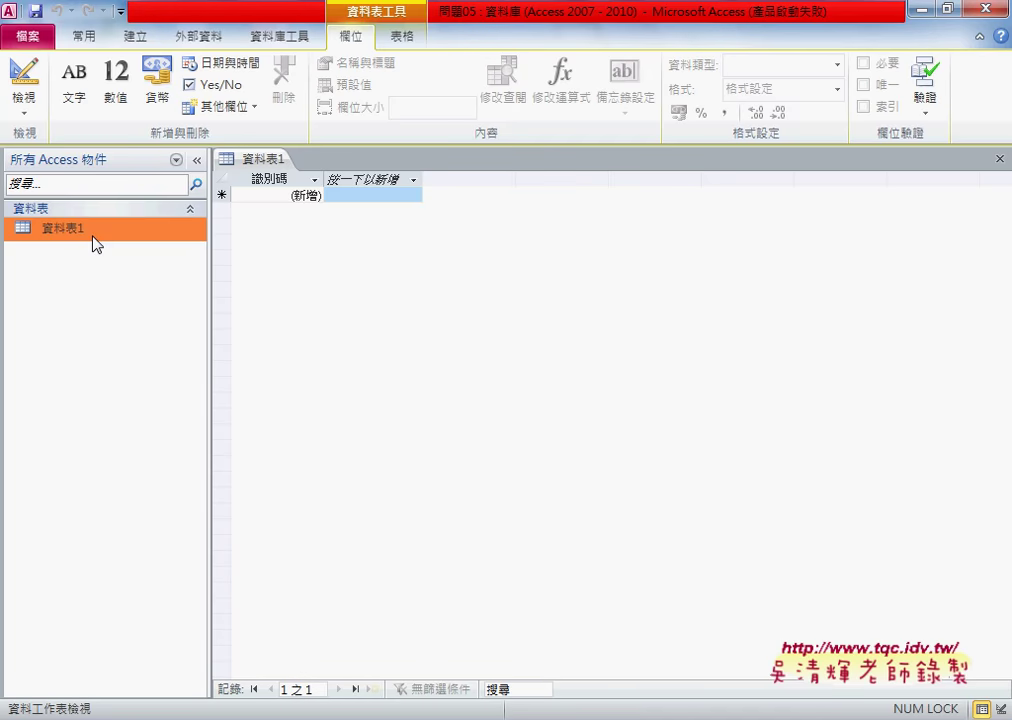
{"action": "key", "text": "alt+Tab"}
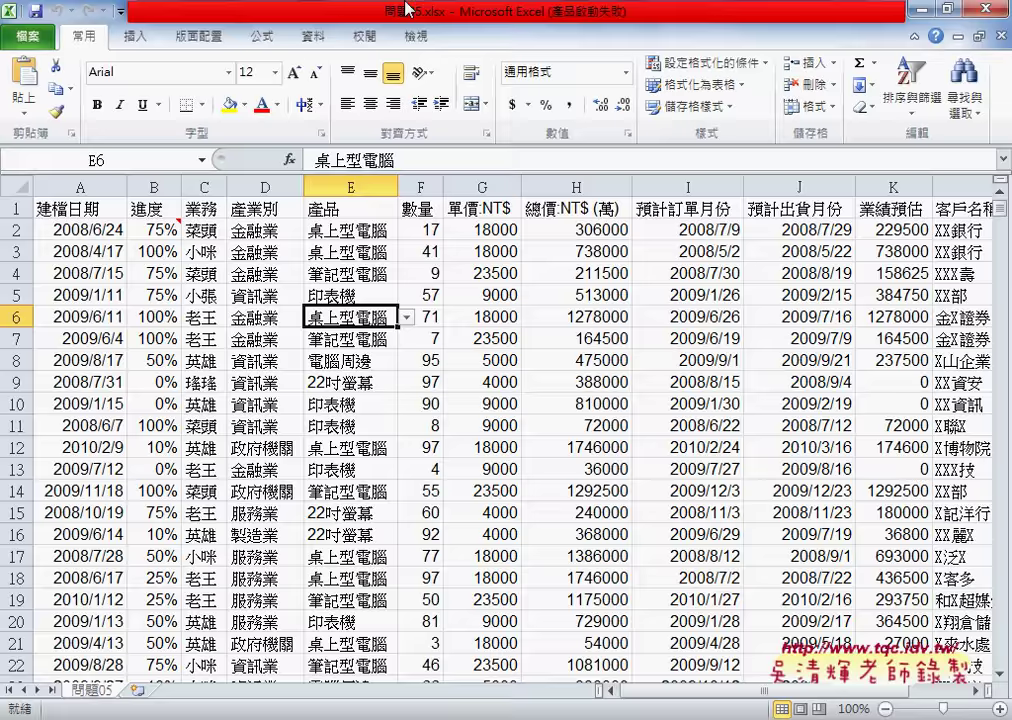
{"action": "left_click_drag", "start_coordinate": [405, 8], "coordinate": [577, 200]}
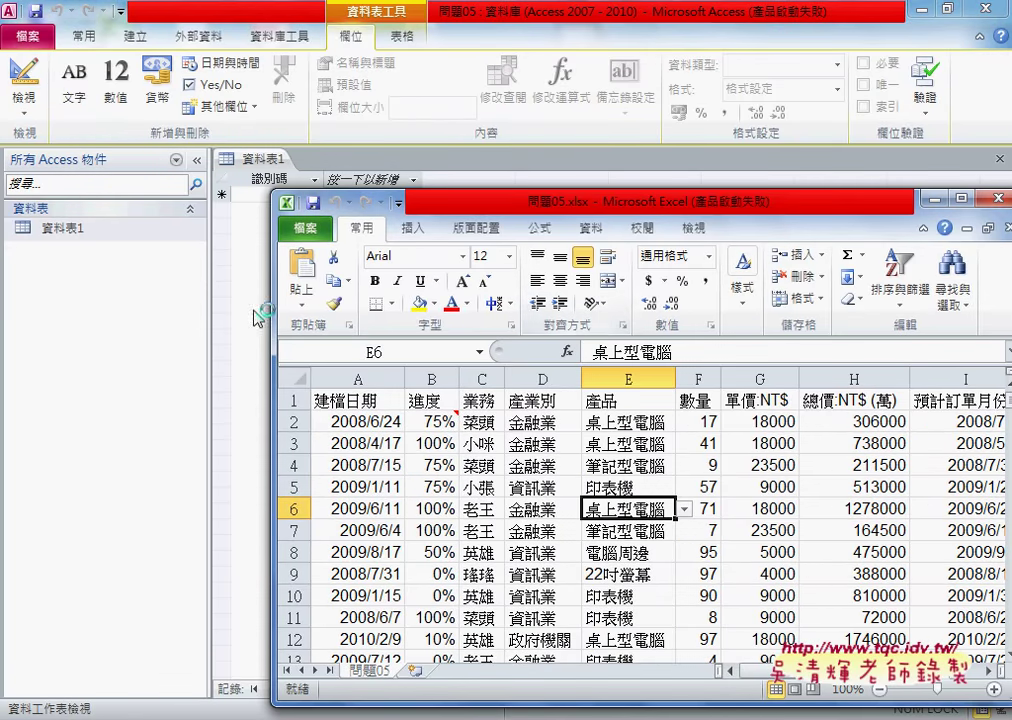
{"action": "left_click", "coordinate": [145, 50]}
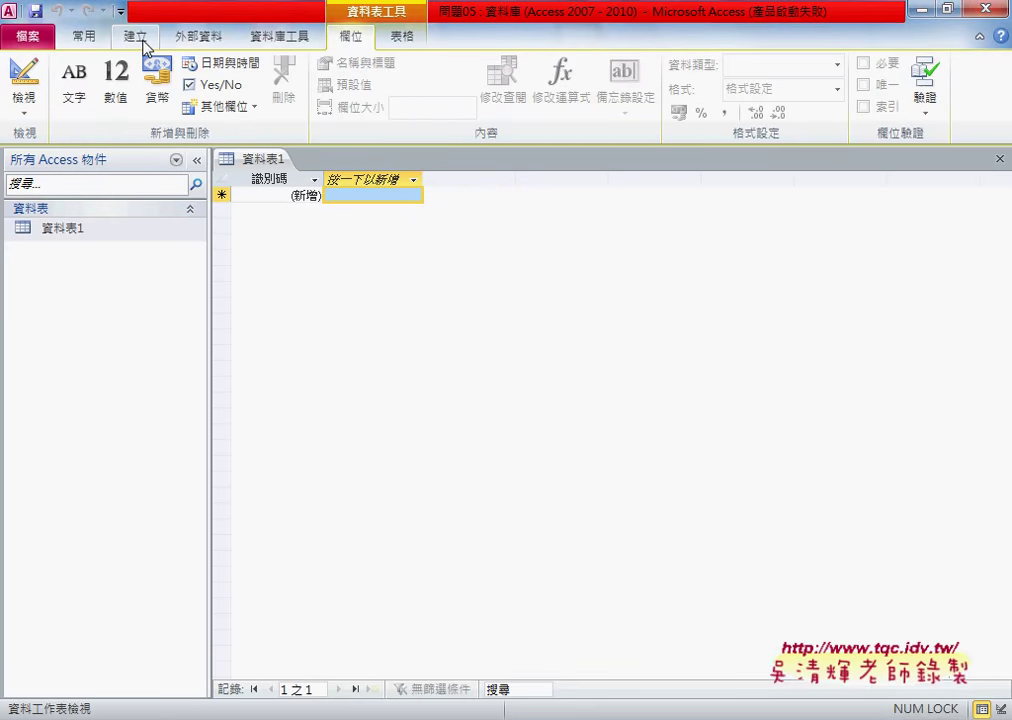
Add the empty table 資料表2 from the 建立 tab and bring 問題05.xlsx forward
{"action": "left_click", "coordinate": [143, 41]}
{"action": "left_click", "coordinate": [110, 95]}
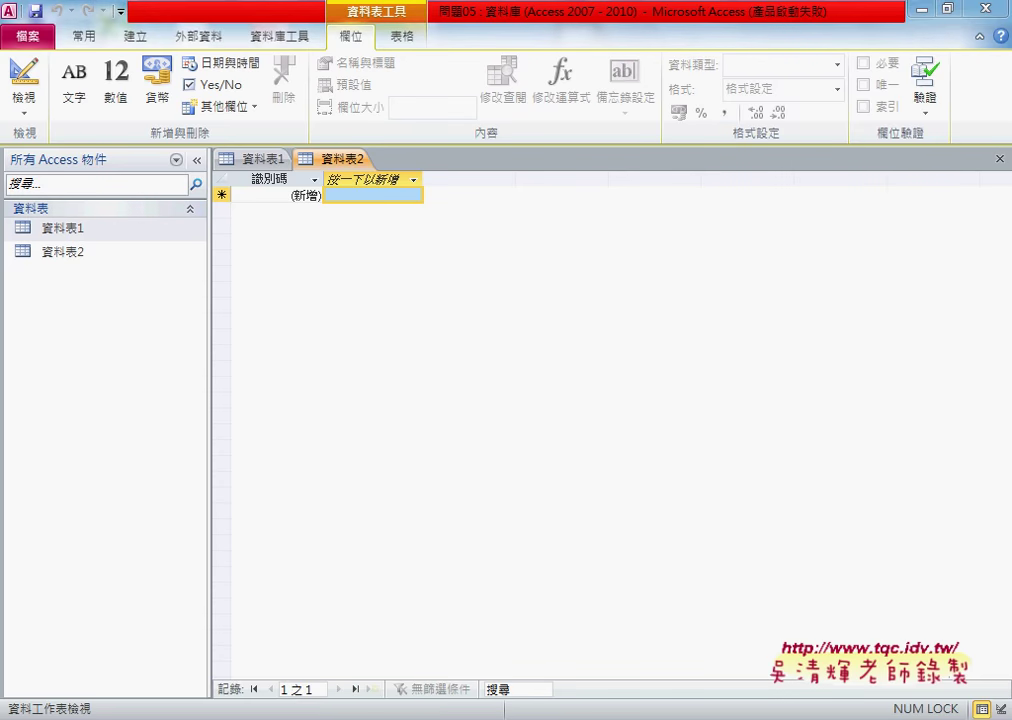
{"action": "left_click", "coordinate": [200, 715]}
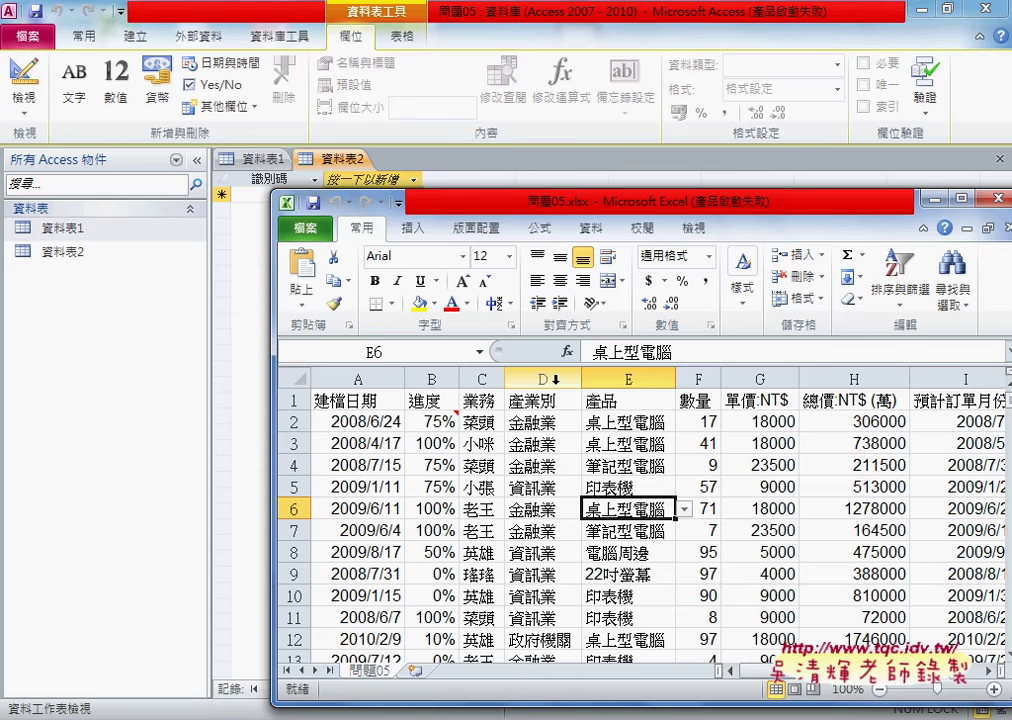
Return to Access and show the 外部資料 tab's 匯入與連結 commands
{"action": "left_click", "coordinate": [205, 44]}
{"action": "left_click", "coordinate": [205, 44]}
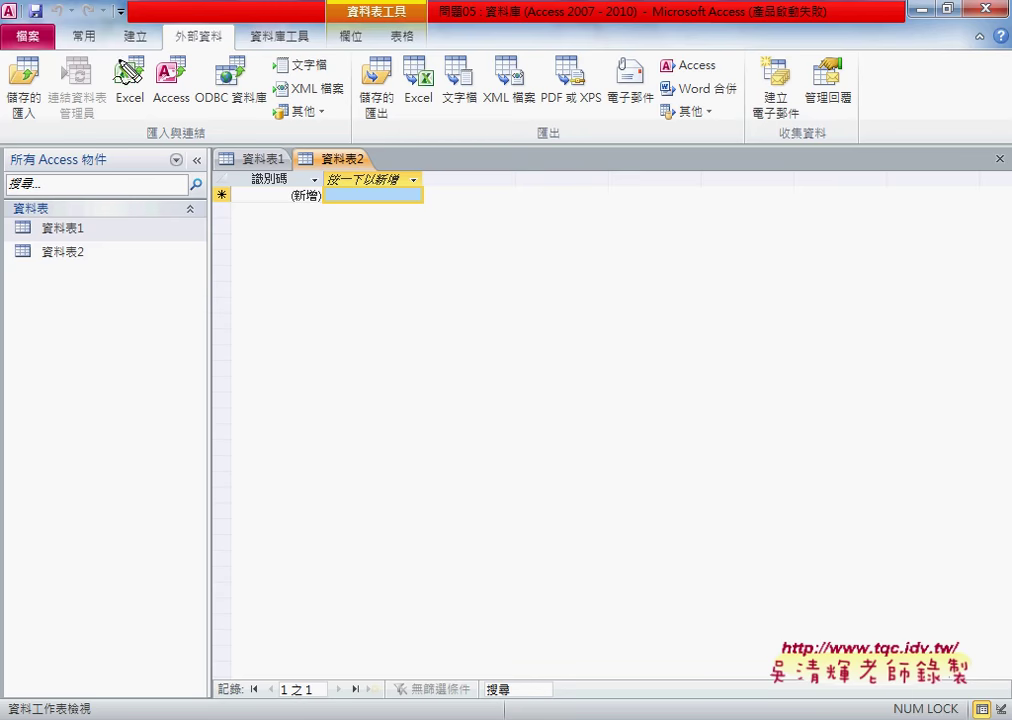
{"action": "left_click_drag", "start_coordinate": [150, 20], "coordinate": [108, 58]}
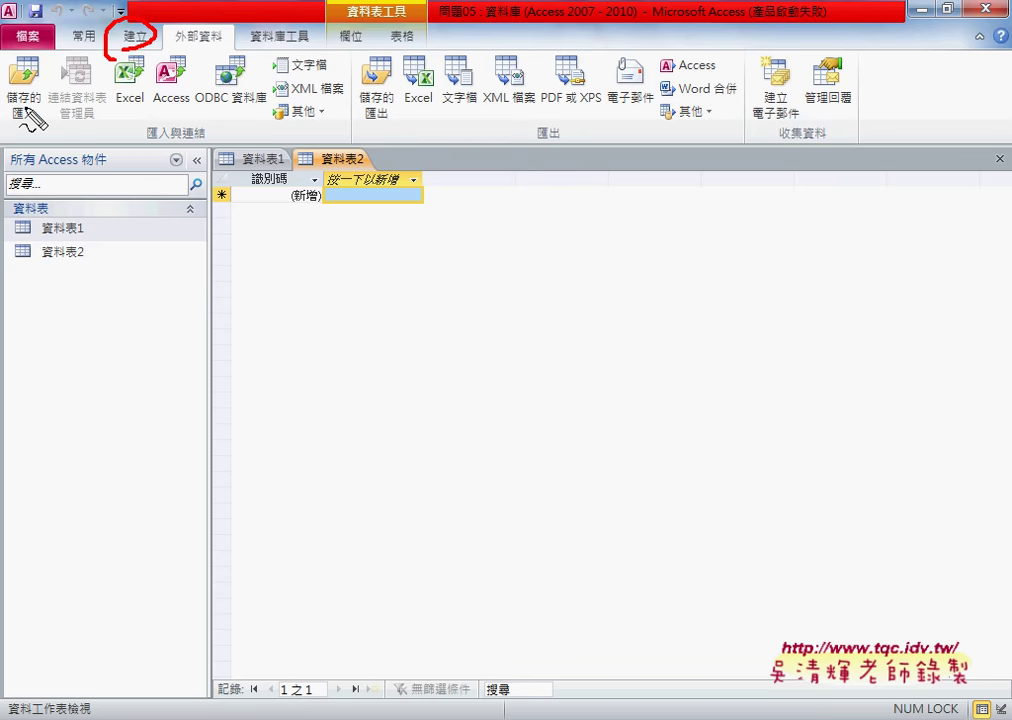
{"action": "mouse_move", "coordinate": [197, 53]}
{"action": "left_mouse_down"}
{"action": "mouse_move", "coordinate": [220, 38]}
{"action": "mouse_move", "coordinate": [176, 48]}
{"action": "left_mouse_up"}
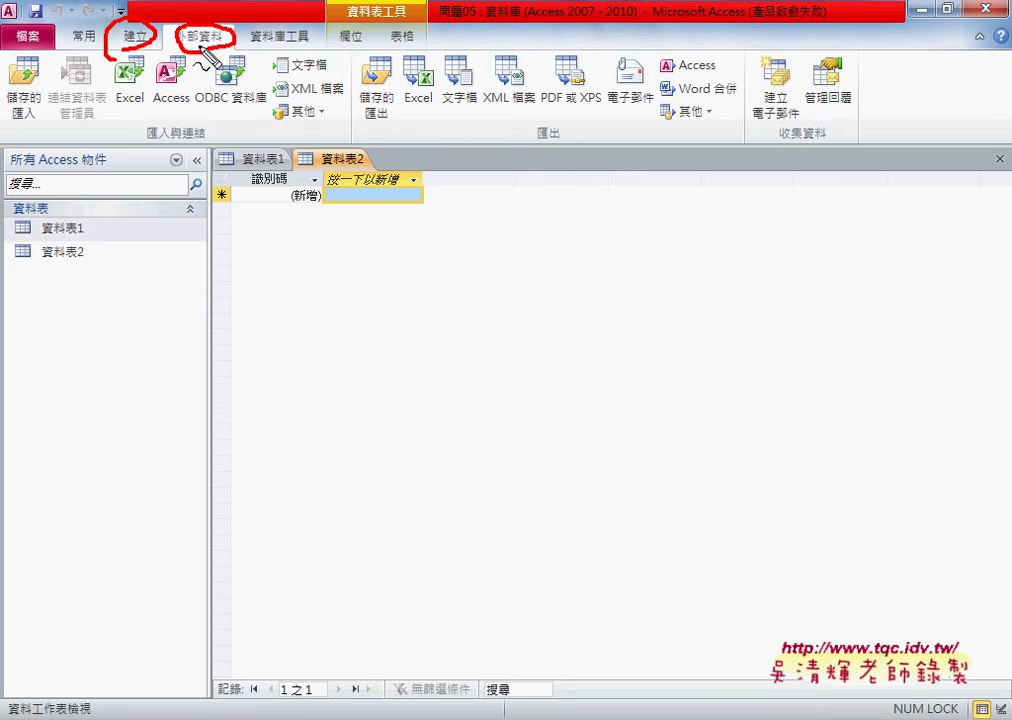
{"action": "mouse_move", "coordinate": [145, 55]}
{"action": "left_mouse_down"}
{"action": "mouse_move", "coordinate": [95, 100]}
{"action": "mouse_move", "coordinate": [158, 62]}
{"action": "mouse_move", "coordinate": [160, 108]}
{"action": "left_mouse_up"}
{"action": "key", "text": "Escape"}
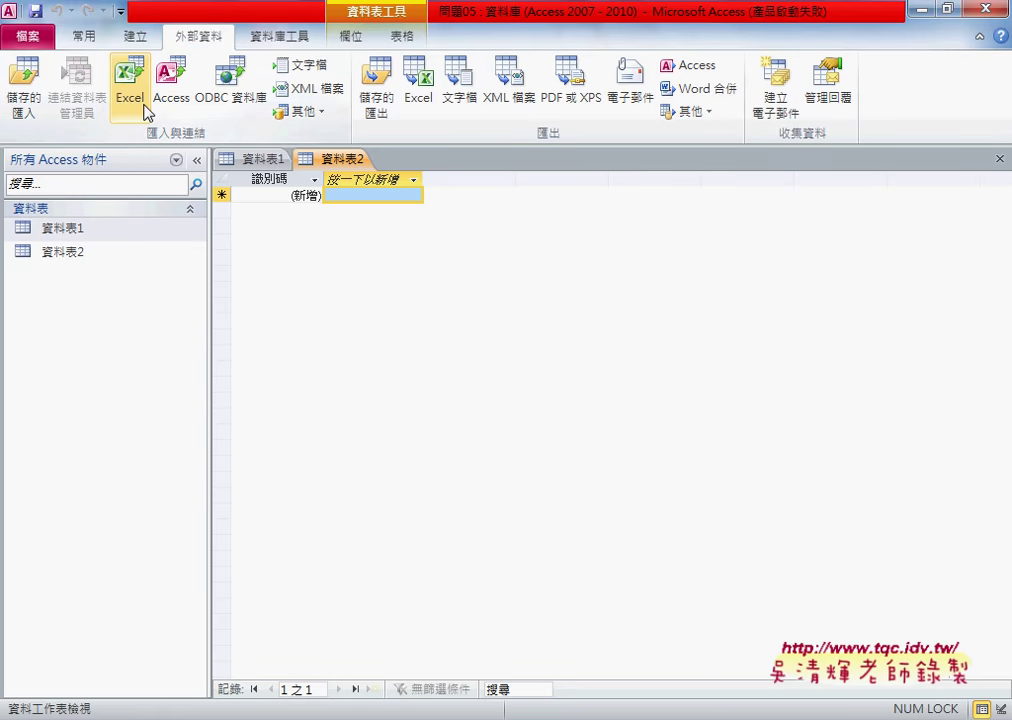
Start an Excel import and pick D:\EXCEL_VBA\02_範例90\問題05.xlsx as the source file
{"action": "left_click", "coordinate": [147, 111]}
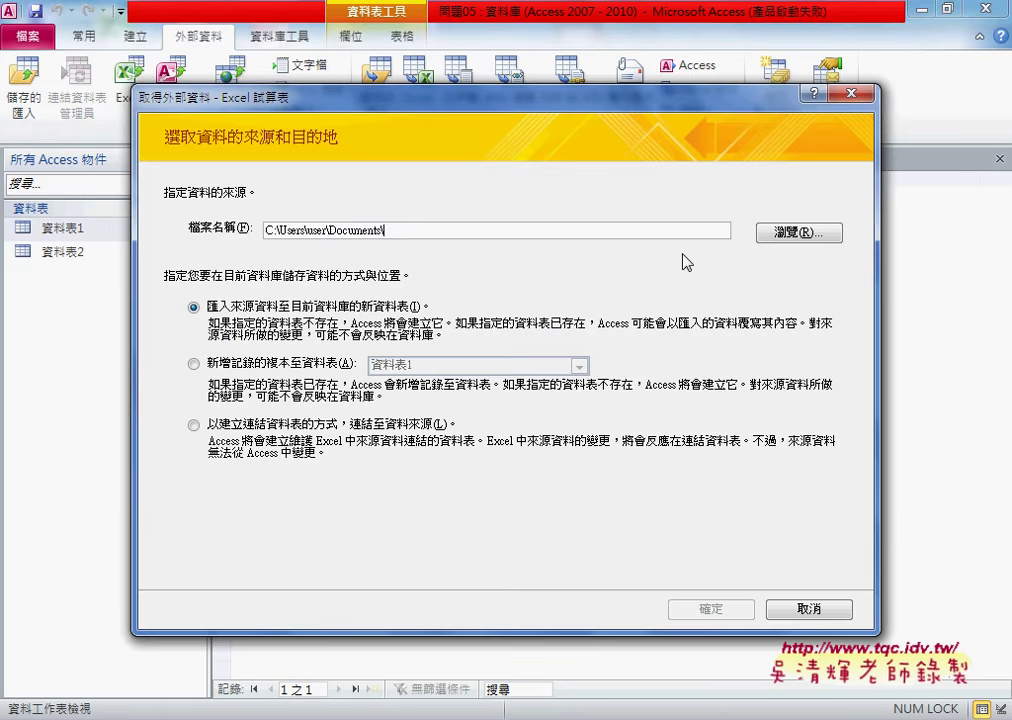
{"action": "left_click", "coordinate": [774, 234]}
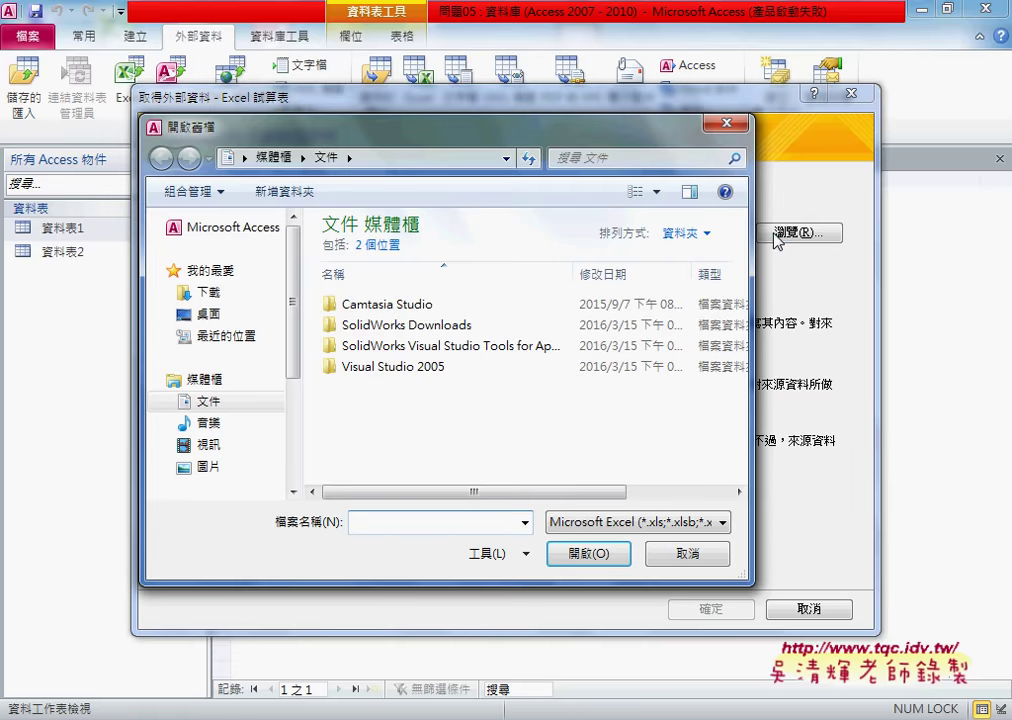
{"action": "left_click_drag", "start_coordinate": [294, 350], "coordinate": [295, 422]}
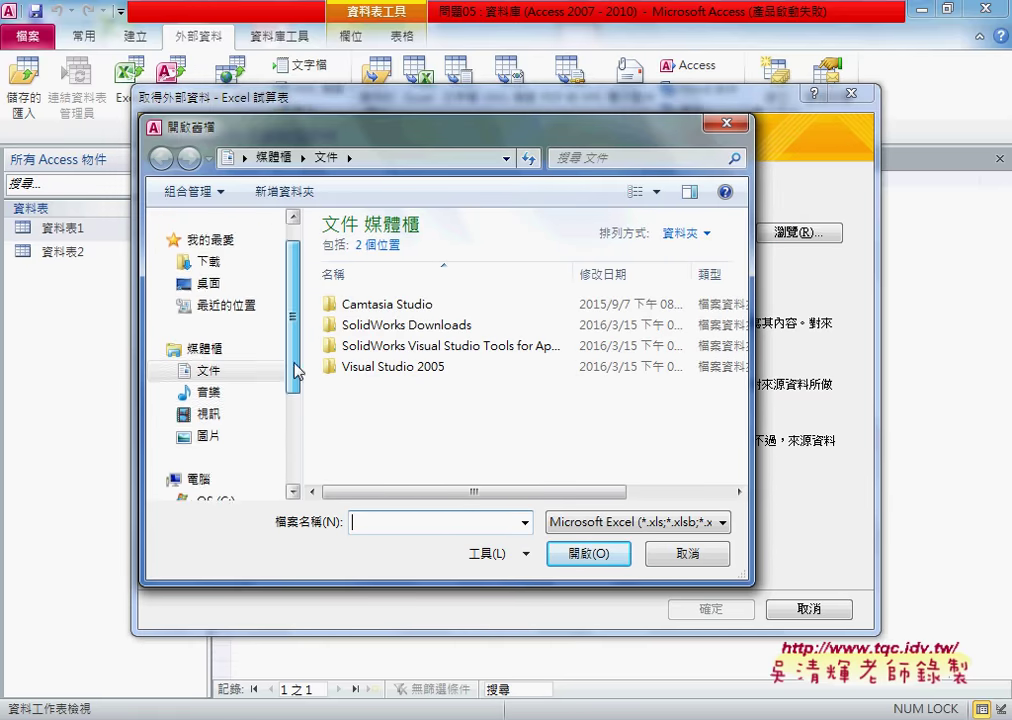
{"action": "left_click", "coordinate": [235, 414]}
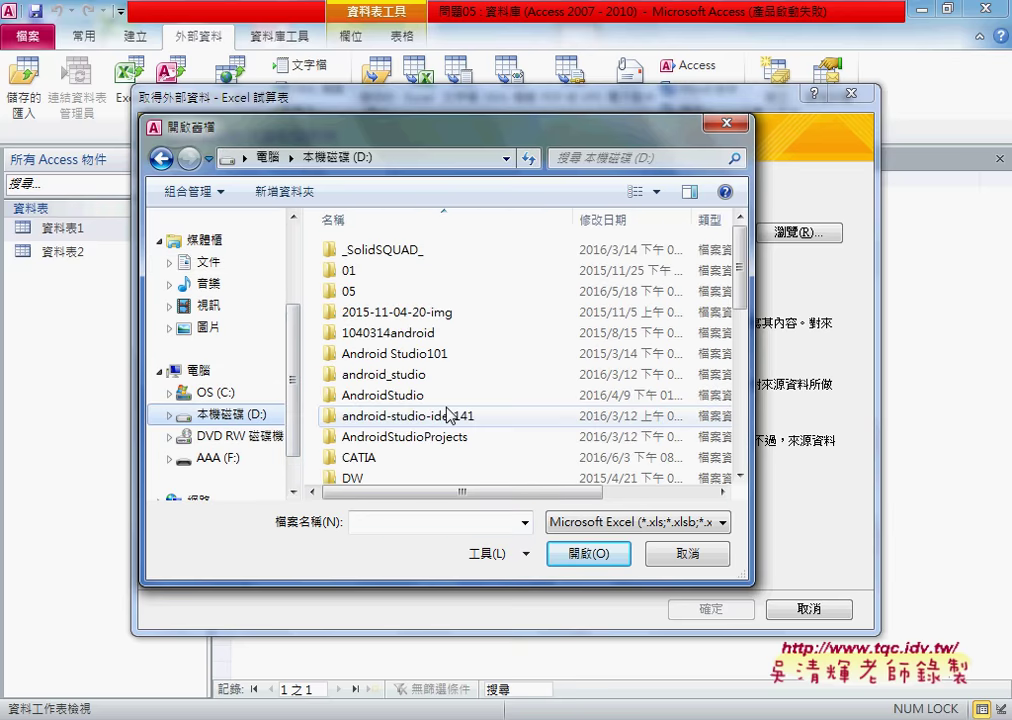
{"action": "scroll", "coordinate": [600, 300], "scroll_direction": "down", "scroll_amount": 1}
{"action": "scroll", "coordinate": [655, 355], "scroll_direction": "down", "scroll_amount": 2}
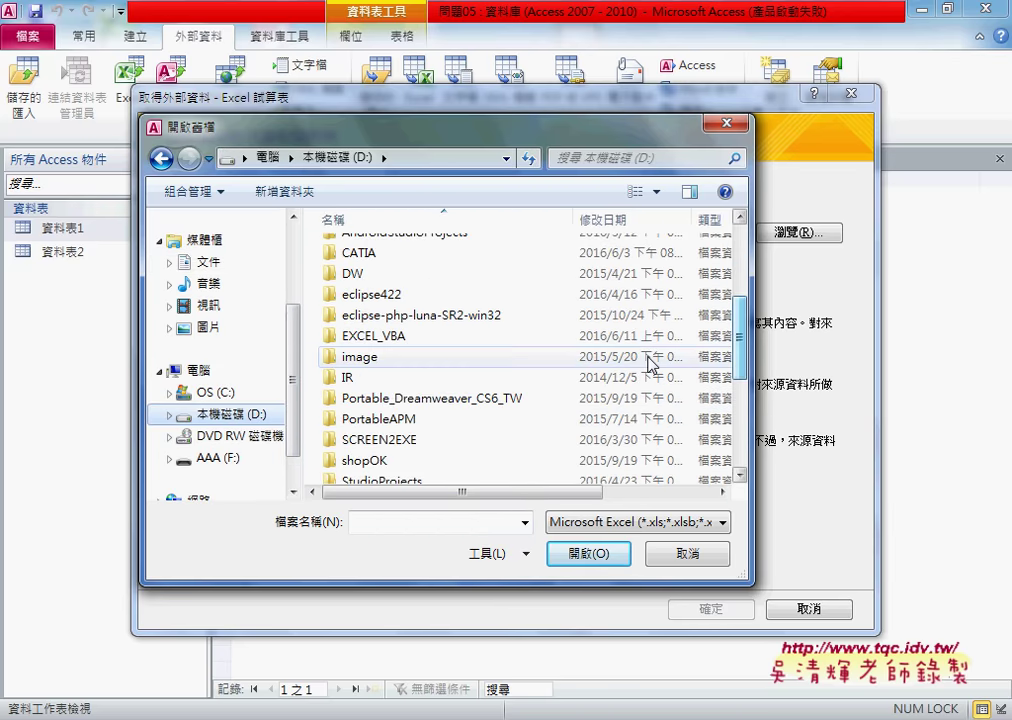
{"action": "double_click", "coordinate": [392, 338]}
{"action": "double_click", "coordinate": [402, 292]}
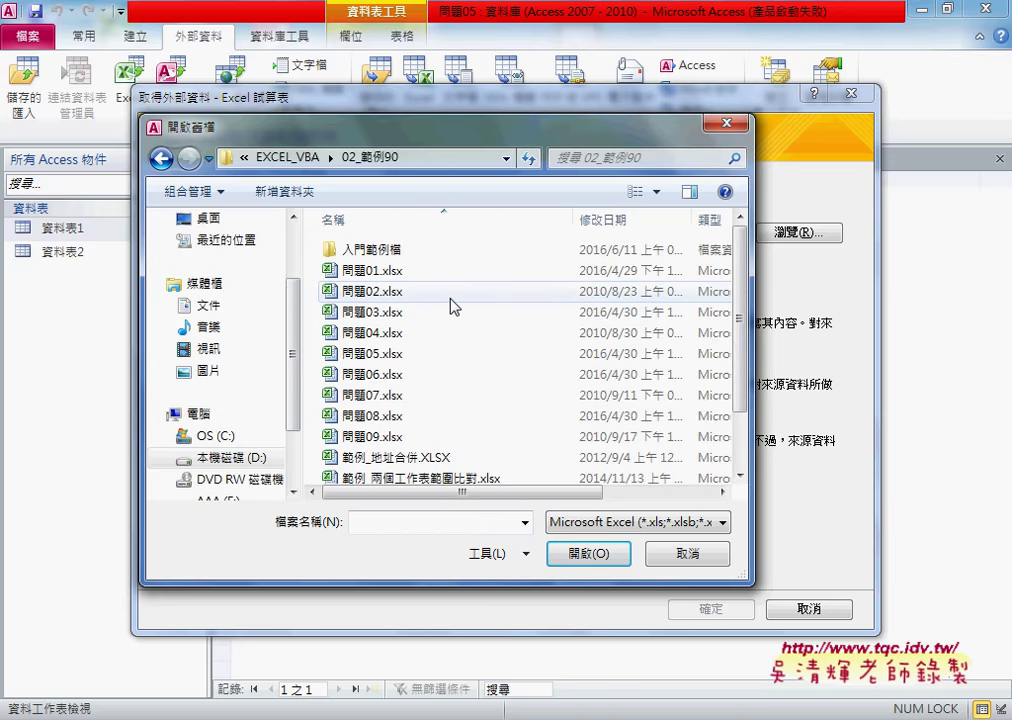
{"action": "left_click", "coordinate": [378, 356]}
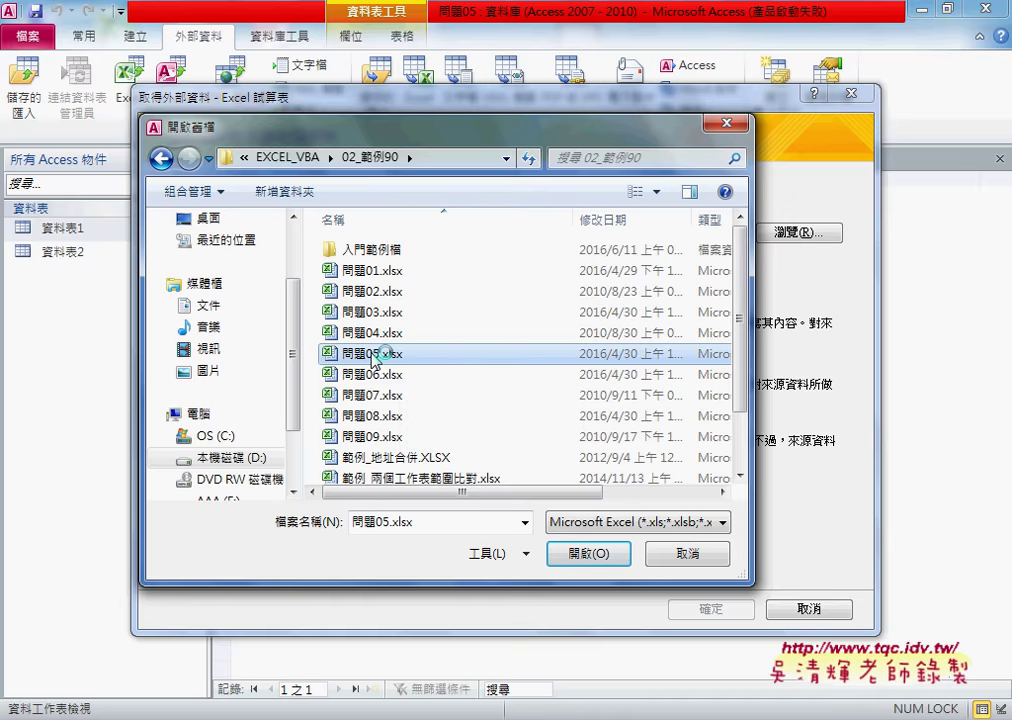
{"action": "left_click", "coordinate": [596, 556]}
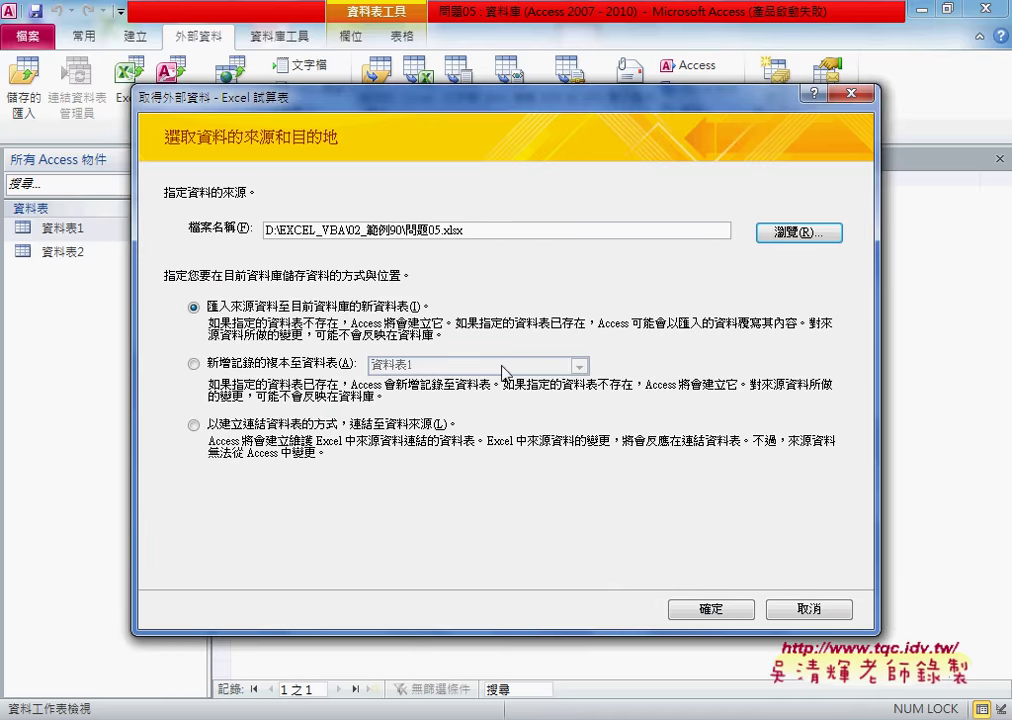
Keep the 'import into a new table' option and confirm the import source settings
{"action": "left_click_drag", "start_coordinate": [290, 95], "coordinate": [327, 150]}
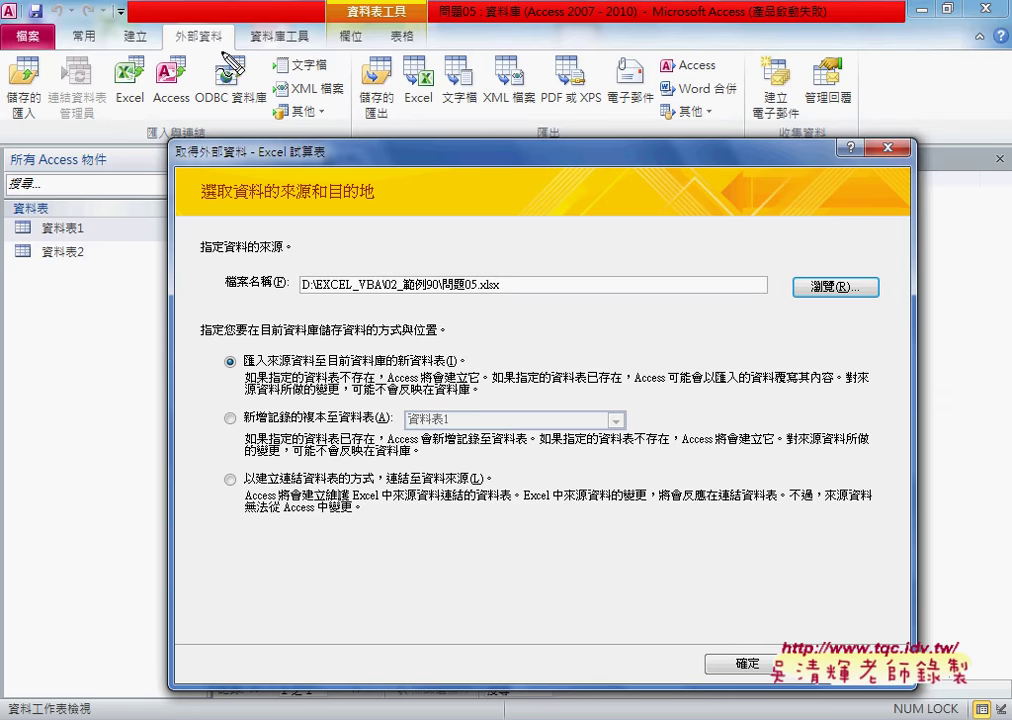
{"action": "mouse_move", "coordinate": [215, 28]}
{"action": "left_mouse_down"}
{"action": "mouse_move", "coordinate": [150, 30]}
{"action": "mouse_move", "coordinate": [155, 68]}
{"action": "mouse_move", "coordinate": [130, 115]}
{"action": "left_mouse_up"}
{"action": "left_click", "coordinate": [750, 663]}
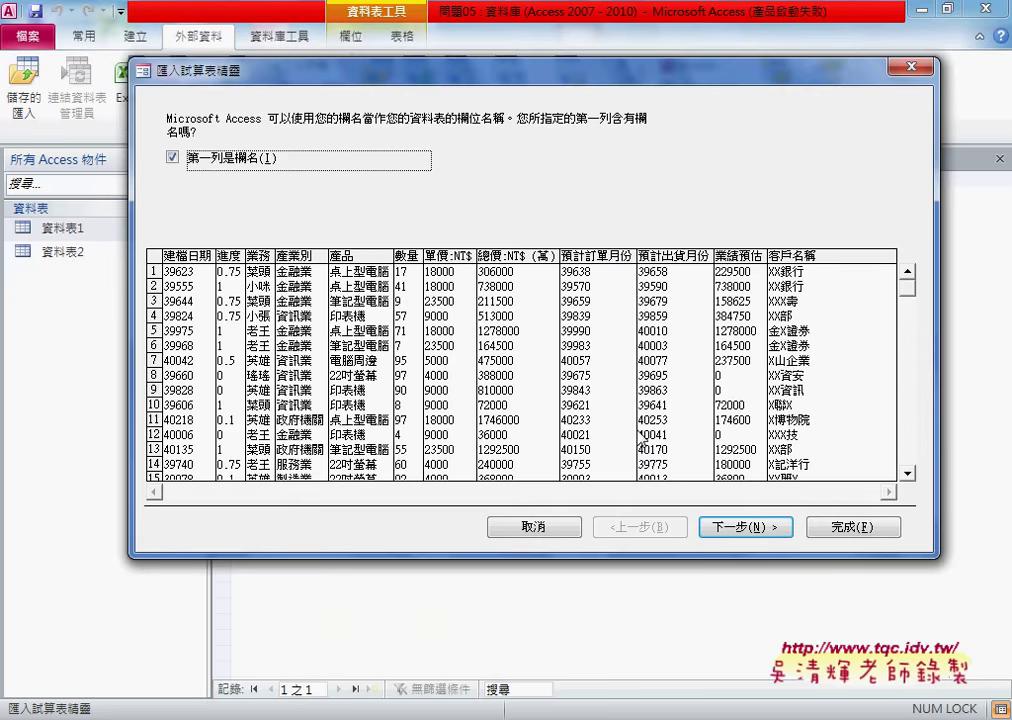
Keep 第一列是欄名 checked and advance to the field options page
{"action": "mouse_move", "coordinate": [375, 69]}
{"action": "left_mouse_down"}
{"action": "mouse_move", "coordinate": [470, 148]}
{"action": "mouse_move", "coordinate": [470, 186]}
{"action": "left_mouse_up"}
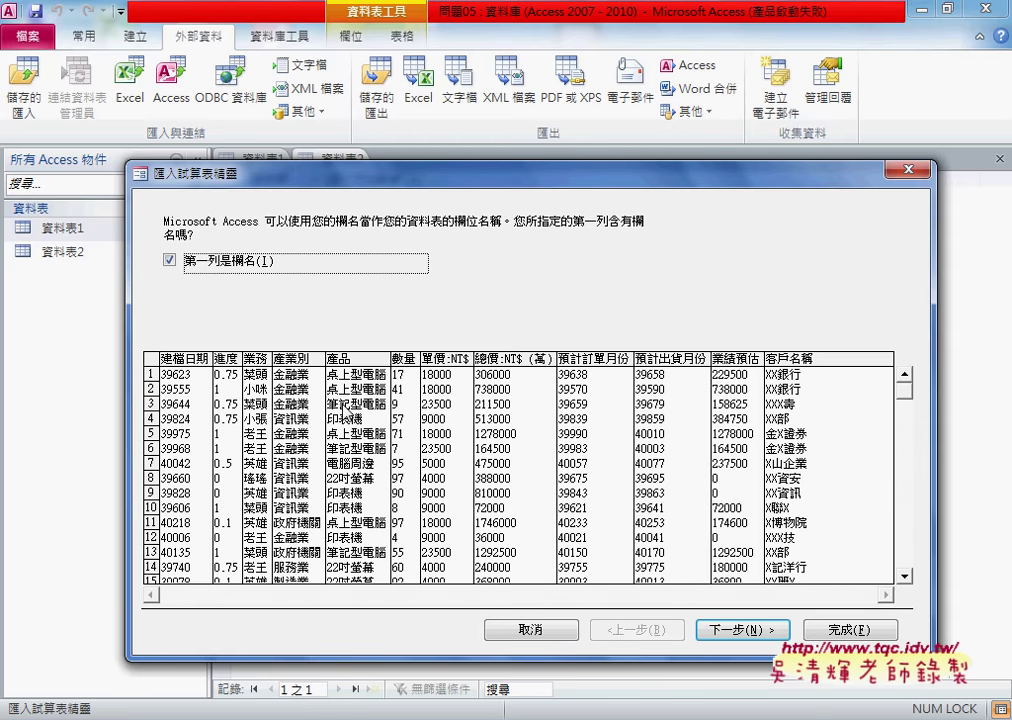
{"action": "left_click", "coordinate": [203, 266]}
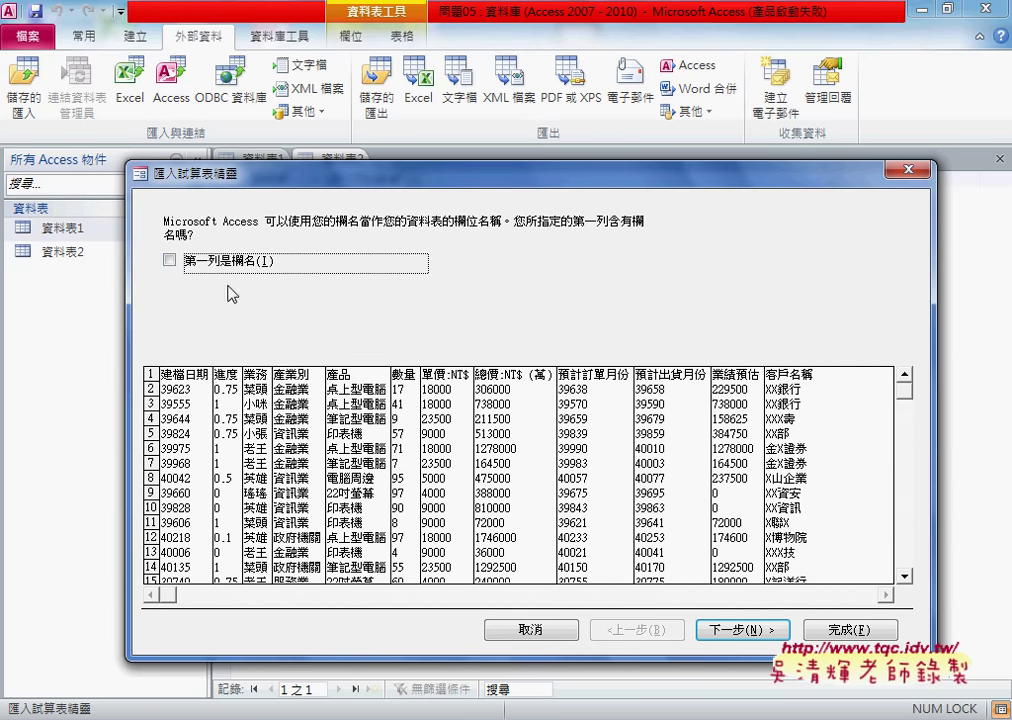
{"action": "left_click", "coordinate": [172, 262]}
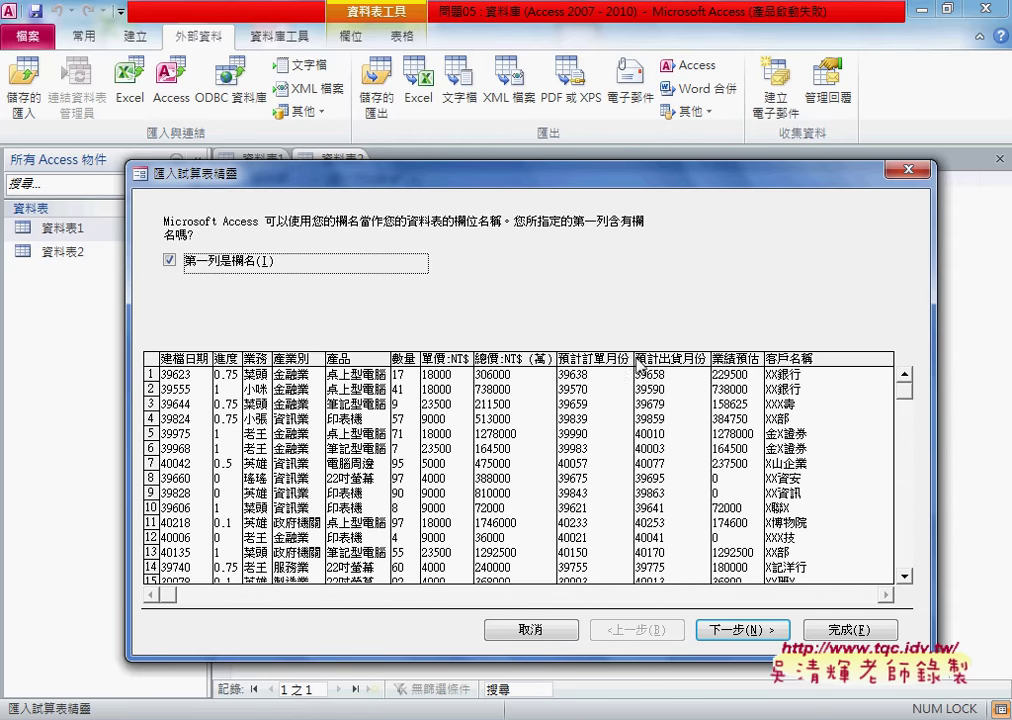
{"action": "left_click", "coordinate": [752, 628]}
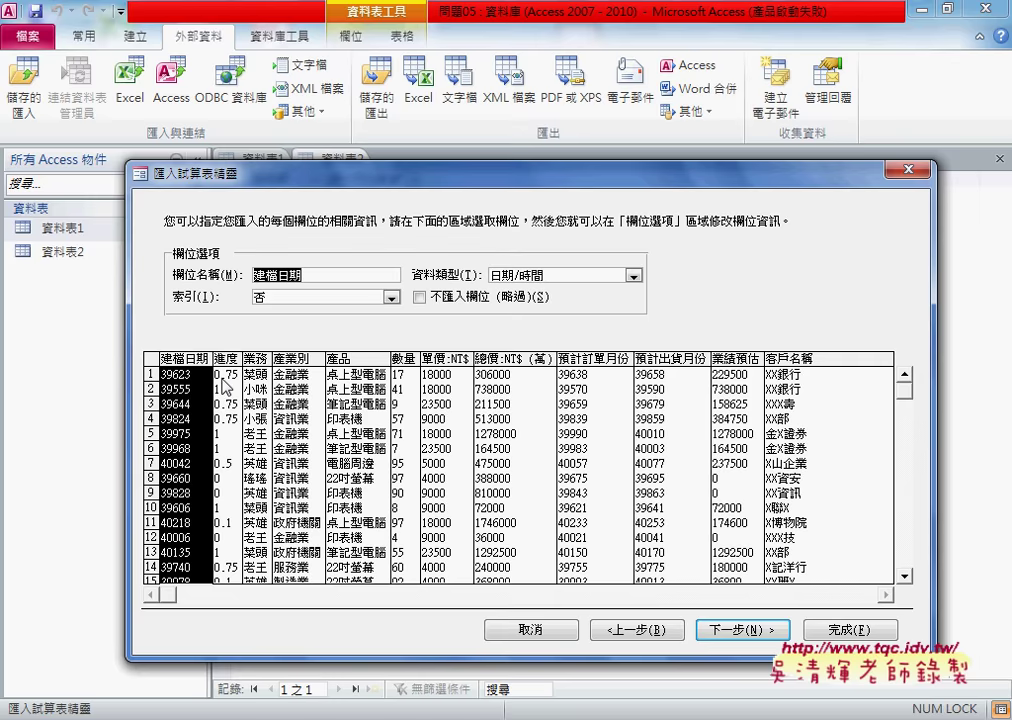
{"action": "left_click", "coordinate": [226, 386]}
{"action": "left_click", "coordinate": [256, 390]}
{"action": "left_click", "coordinate": [297, 394]}
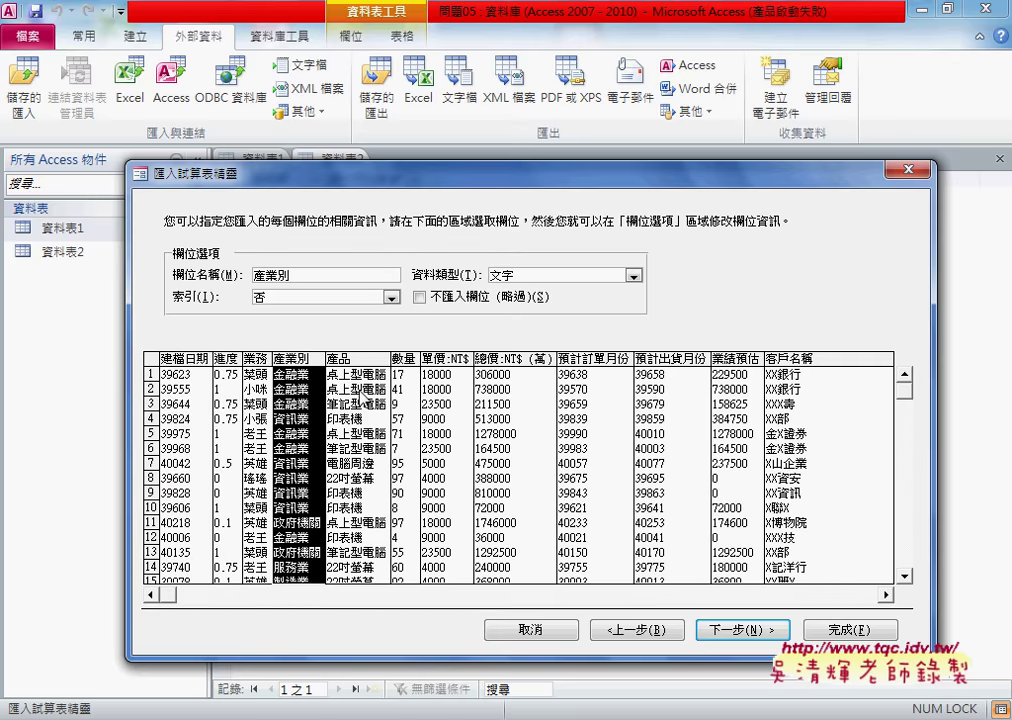
{"action": "left_click", "coordinate": [350, 405]}
{"action": "left_click", "coordinate": [440, 408]}
{"action": "left_click", "coordinate": [355, 410]}
{"action": "left_click", "coordinate": [505, 418]}
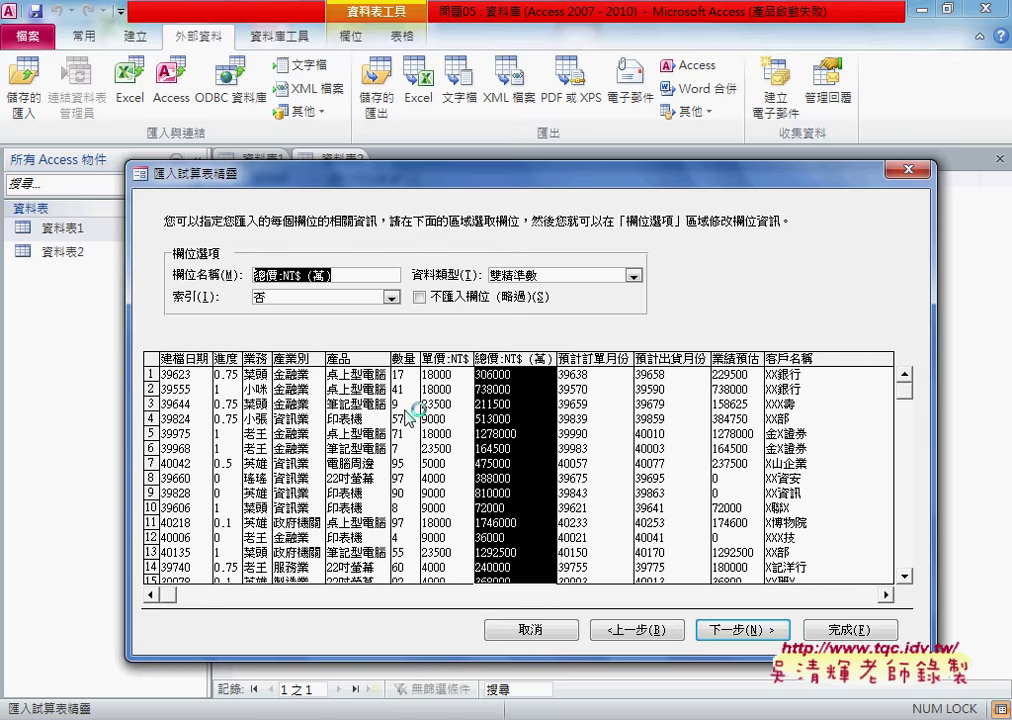
{"action": "left_click", "coordinate": [408, 418]}
{"action": "left_click", "coordinate": [600, 432]}
{"action": "left_click", "coordinate": [671, 436]}
{"action": "left_click", "coordinate": [740, 442]}
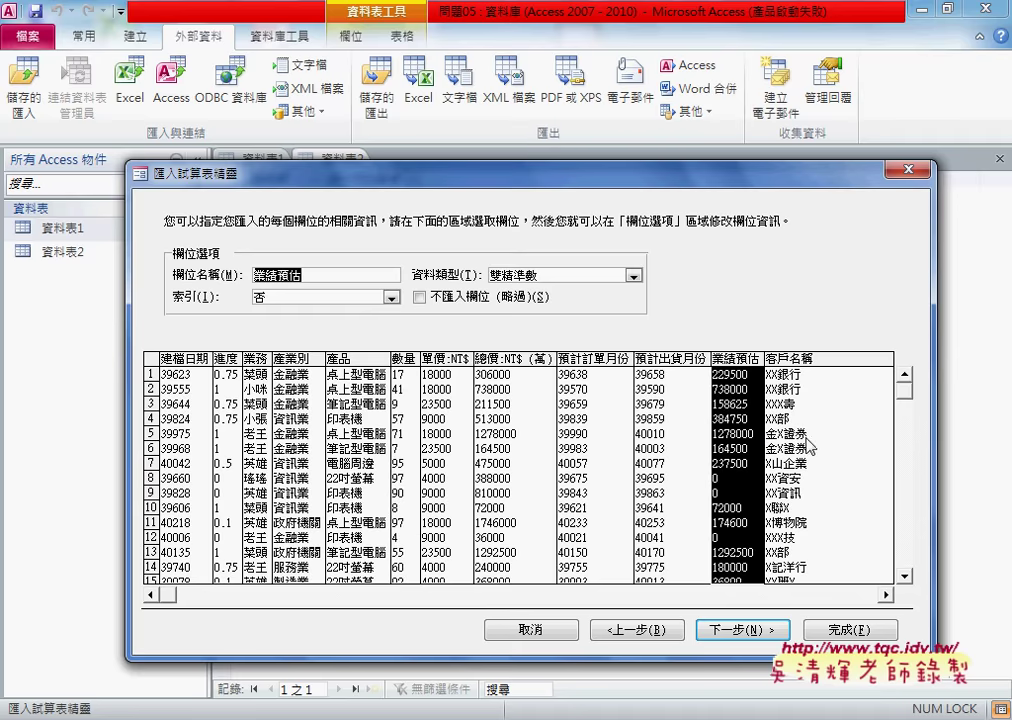
{"action": "left_click", "coordinate": [810, 447]}
{"action": "left_click", "coordinate": [186, 414]}
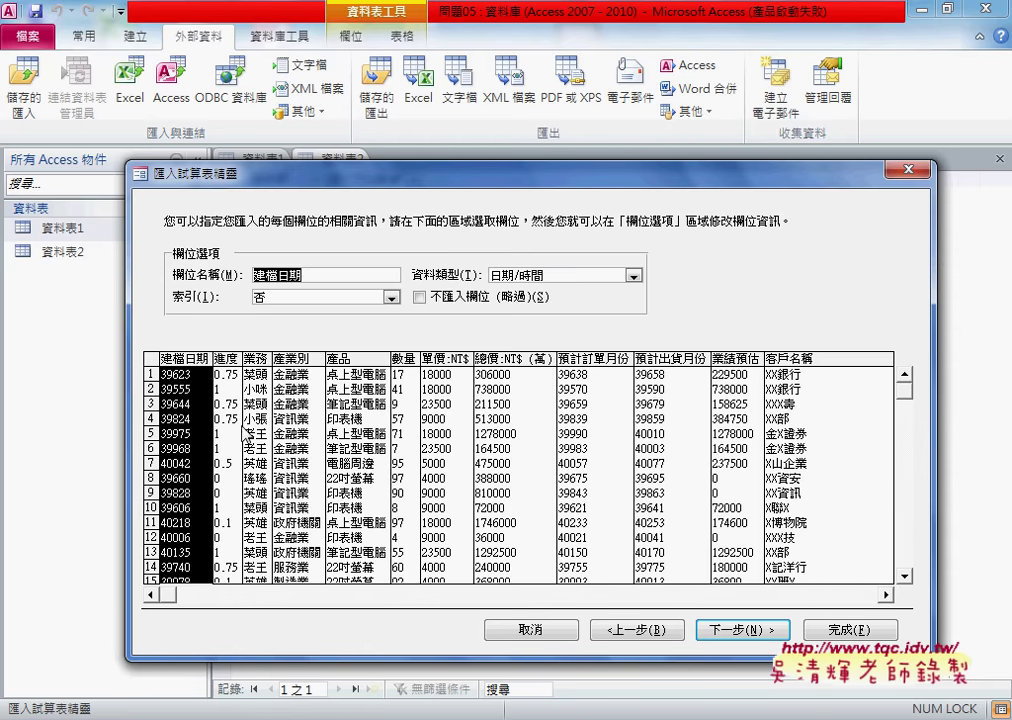
Advance to the primary key page and choose 不要主索引鍵
{"action": "left_click", "coordinate": [741, 630]}
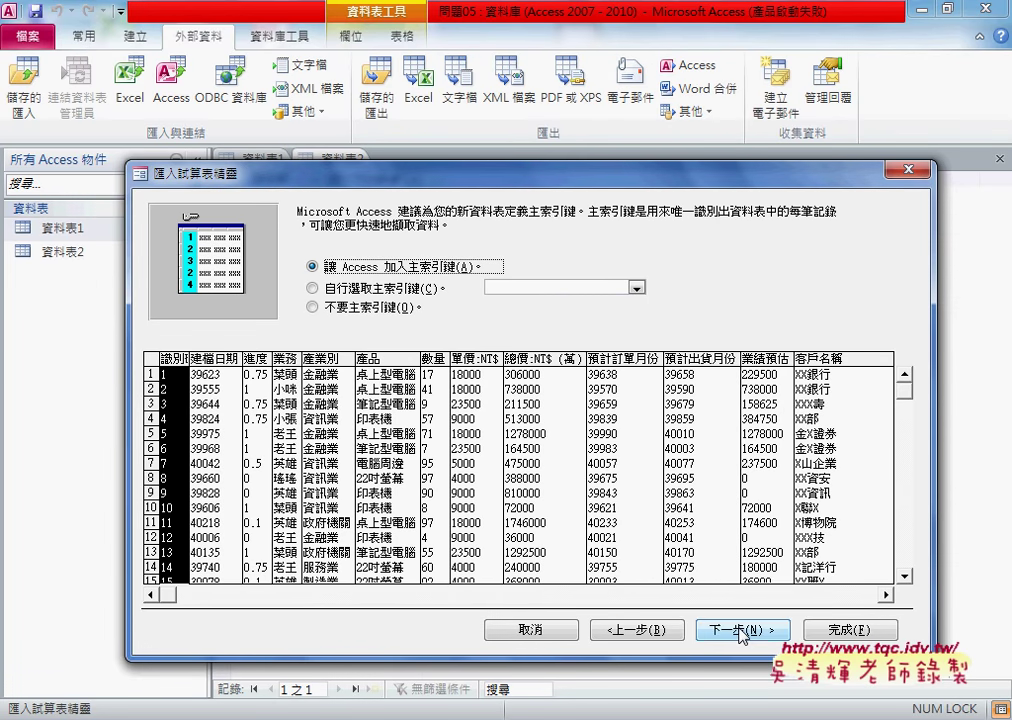
{"action": "left_click", "coordinate": [372, 308]}
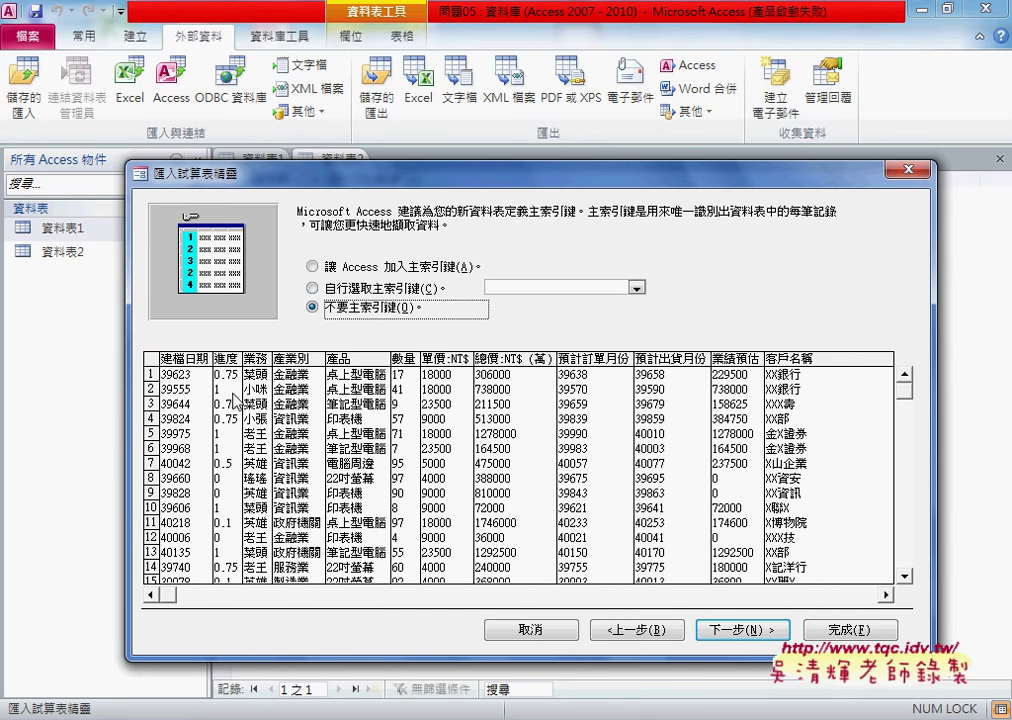